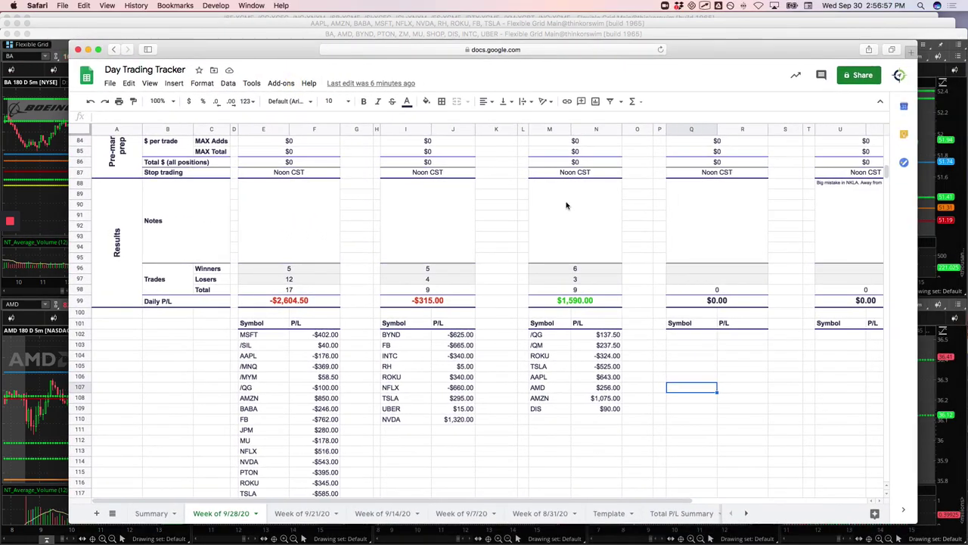
- Tick the AMZN, MSFT and AAPL results and circle Wednesday's -$930.00 daily P/L
scroll(563, 203, "up", 20)
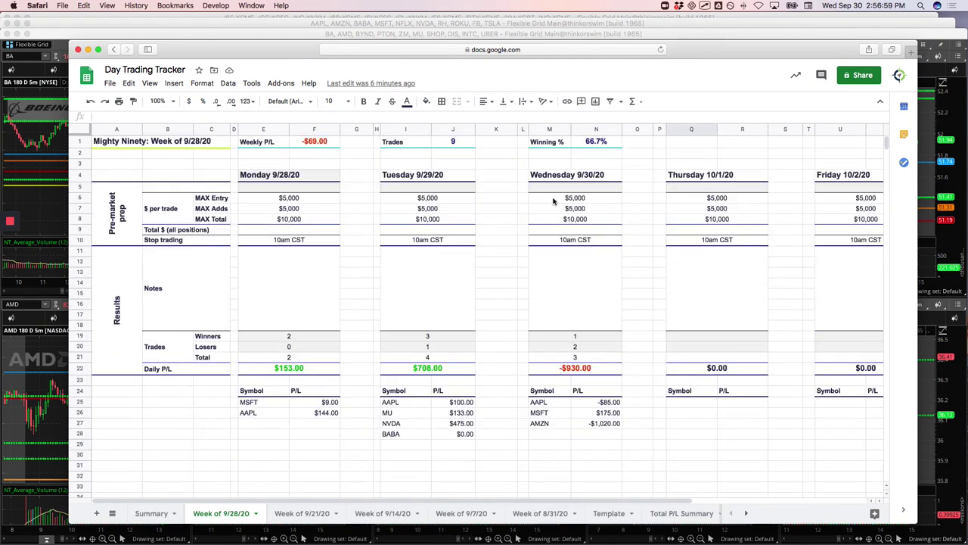
scroll(374, 211, "down", 1)
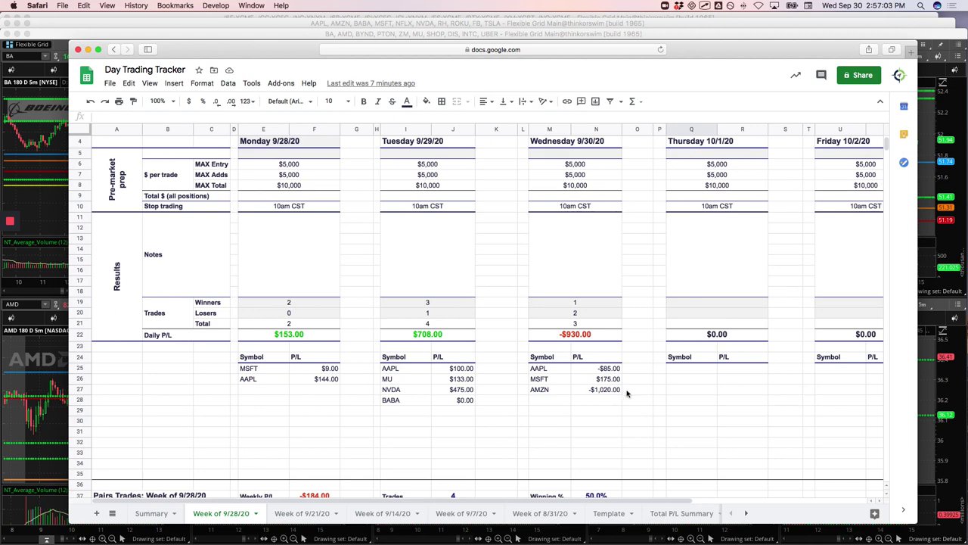
left_click_drag(625, 388, 640, 385)
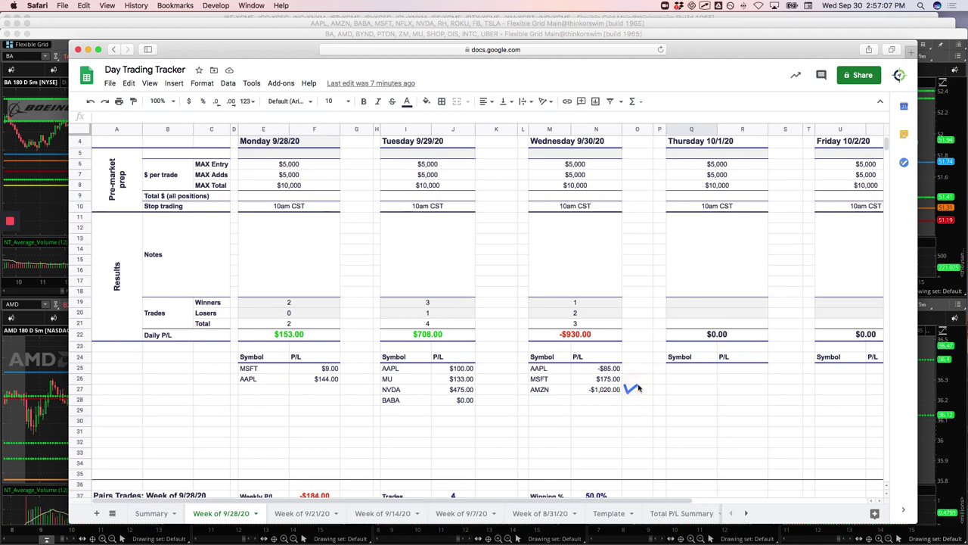
left_click_drag(625, 377, 638, 366)
mouse_move(589, 330)
left_mouse_down()
mouse_move(540, 341)
mouse_move(597, 336)
left_mouse_up()
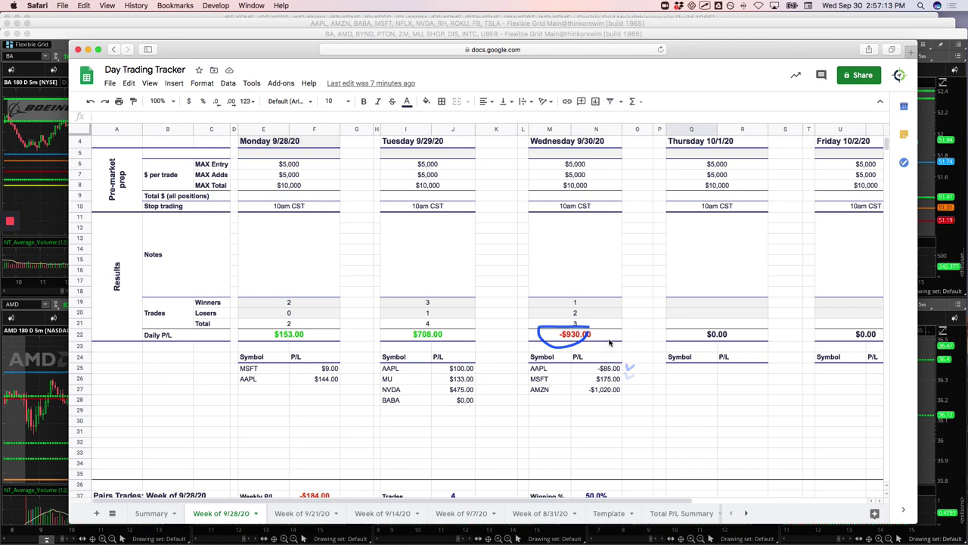
- Circle the -$389.50 daily P/L, then the $1,075.00 AMZN and $643.00 AAPL runner results
scroll(612, 349, "down", 15)
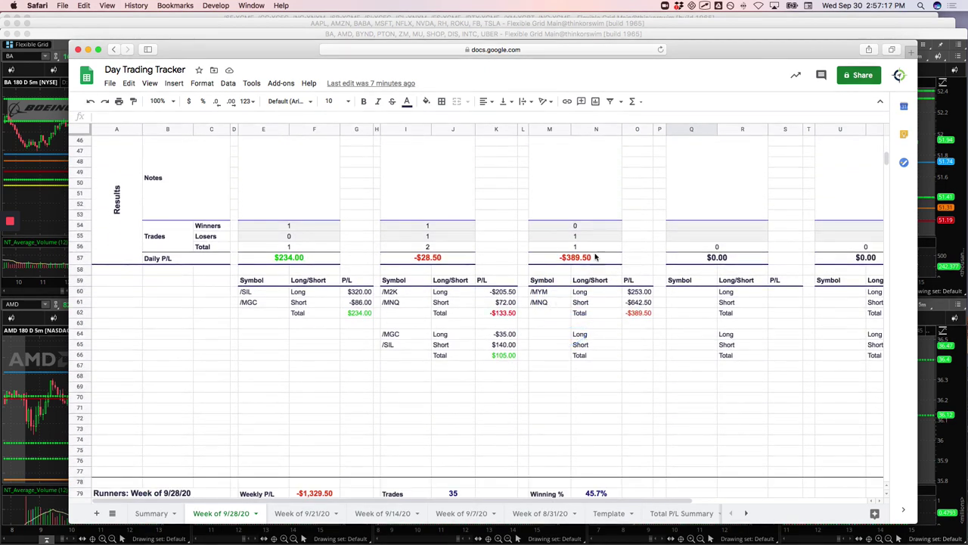
mouse_move(595, 257)
left_mouse_down()
mouse_move(565, 251)
mouse_move(590, 261)
mouse_move(598, 253)
left_mouse_up()
scroll(630, 332, "down", 15)
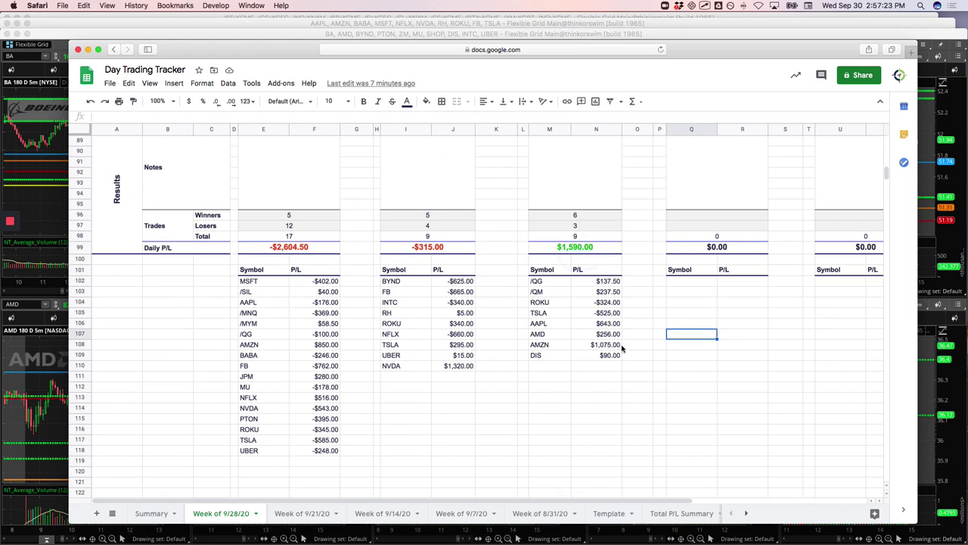
mouse_move(622, 346)
left_mouse_down()
mouse_move(594, 341)
mouse_move(619, 349)
left_mouse_up()
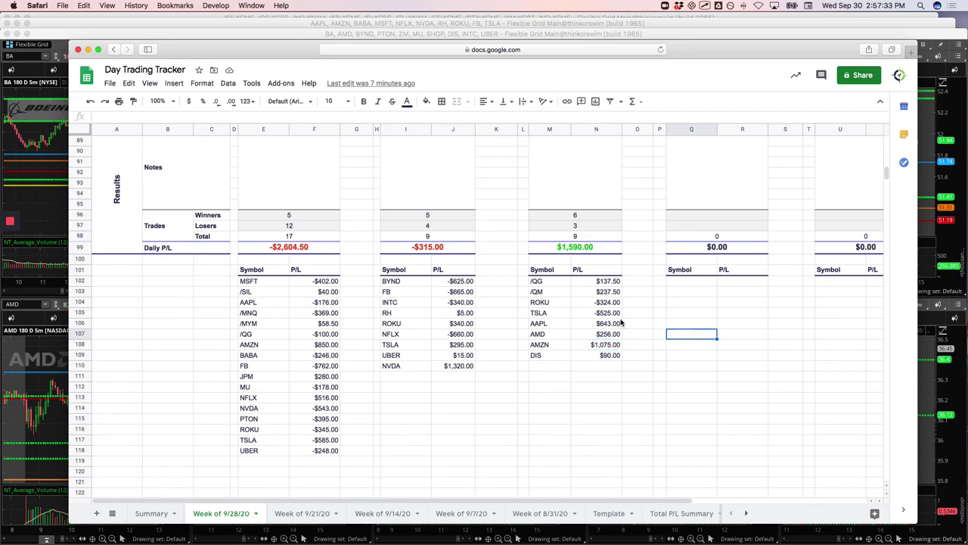
mouse_move(620, 319)
left_mouse_down()
mouse_move(603, 319)
mouse_move(631, 332)
mouse_move(595, 316)
mouse_move(621, 310)
mouse_move(634, 320)
left_mouse_up()
- Minimize the spreadsheet, bring the AAPL–TSLA chart grid forward, and trace the AMZN rally
double_click(754, 52)
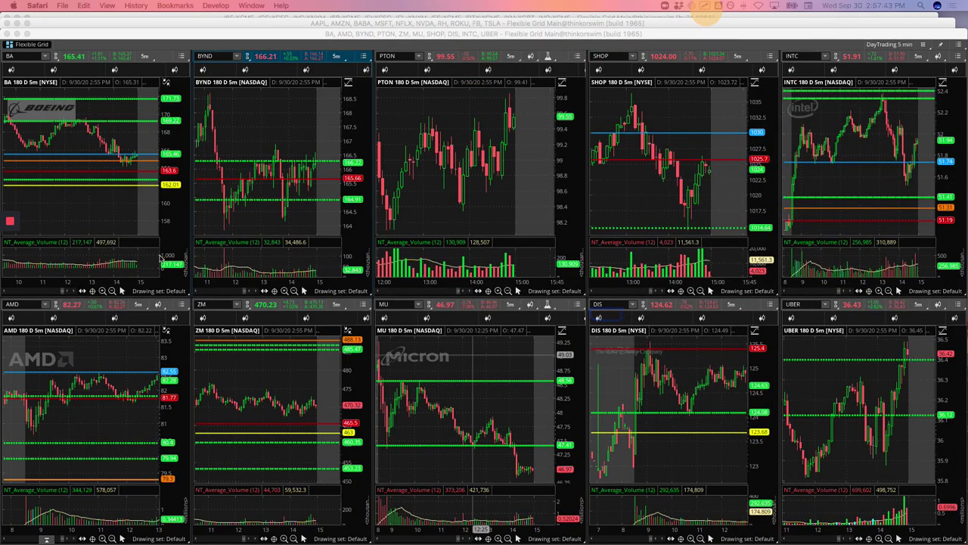
left_click(907, 23)
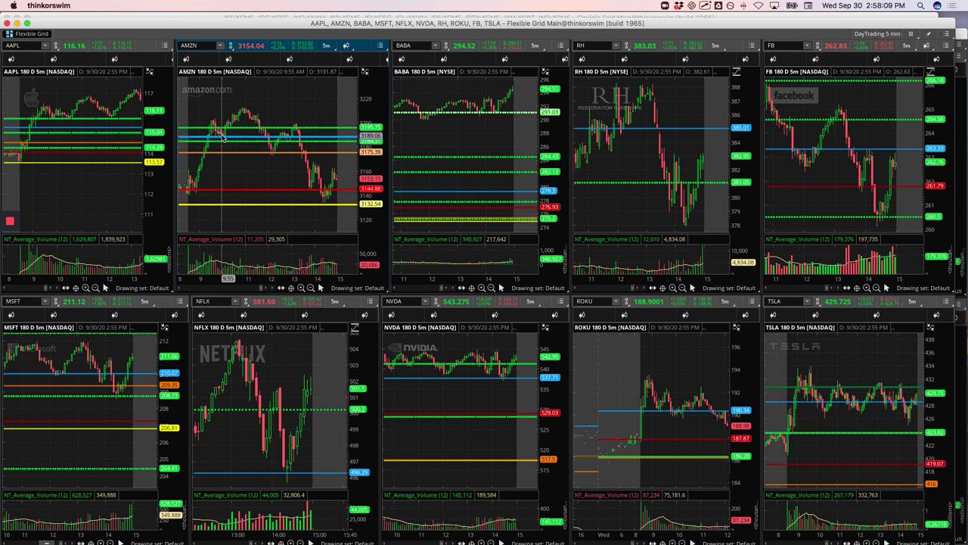
left_click_drag(223, 134, 242, 112)
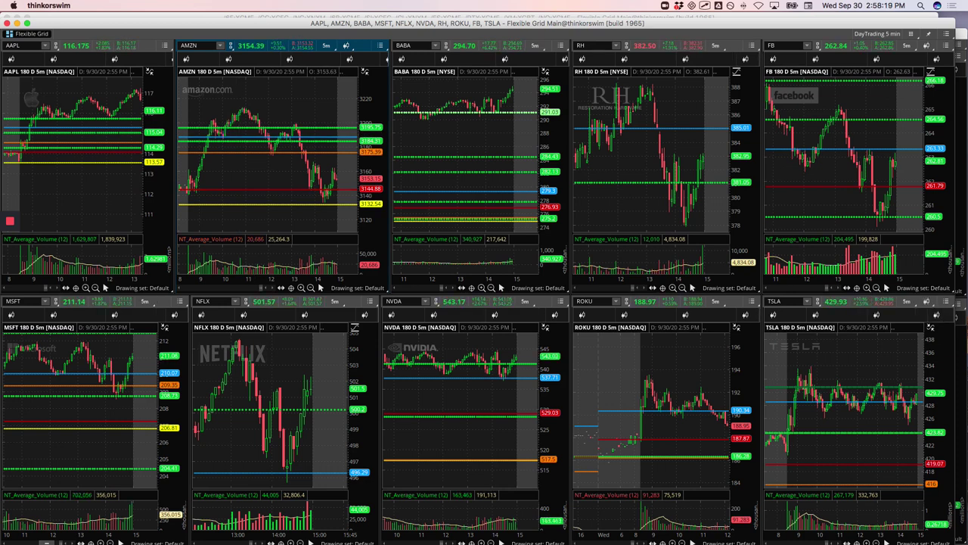
- Bring the futures grid forward and trace the /NG morning rise on its chart
left_click(931, 16)
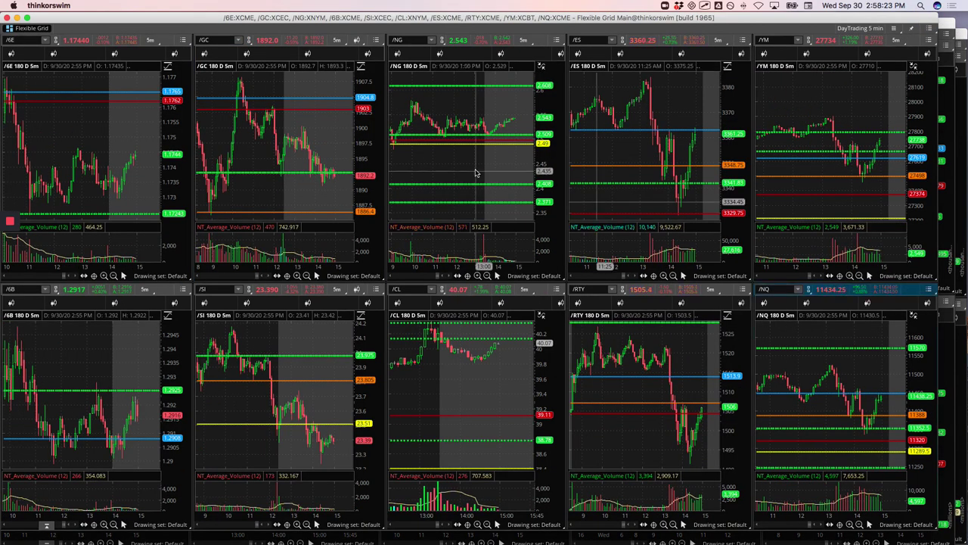
scroll(476, 173, "up", 10)
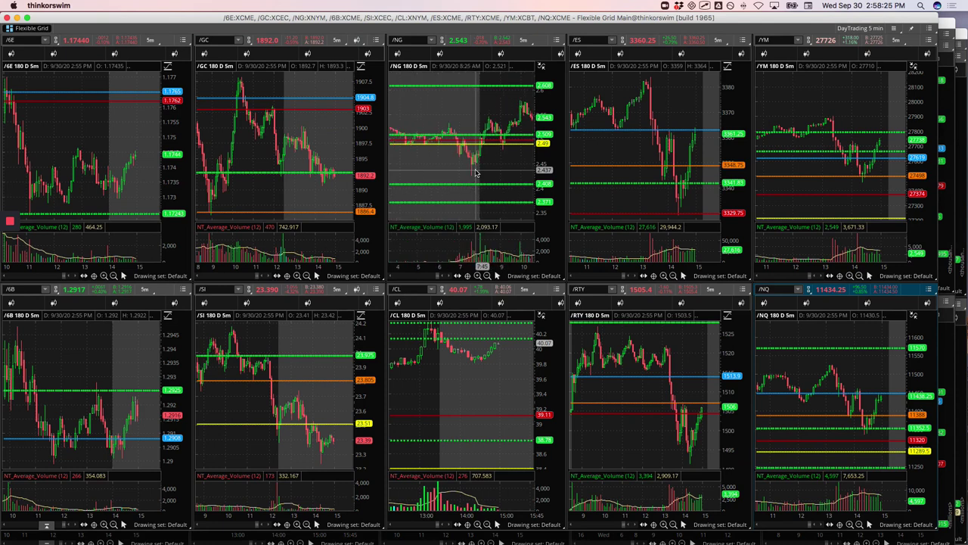
scroll(476, 173, "down", 1)
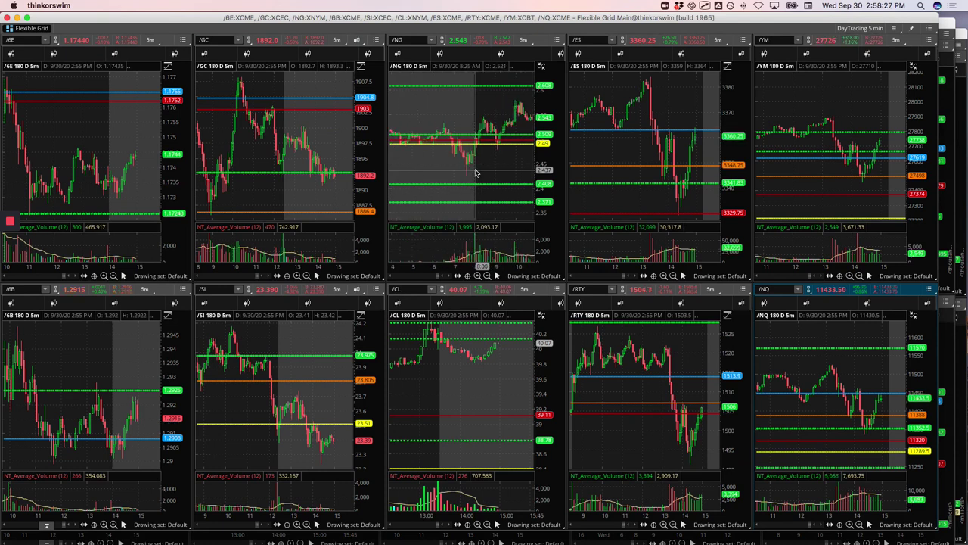
scroll(476, 173, "down", 3)
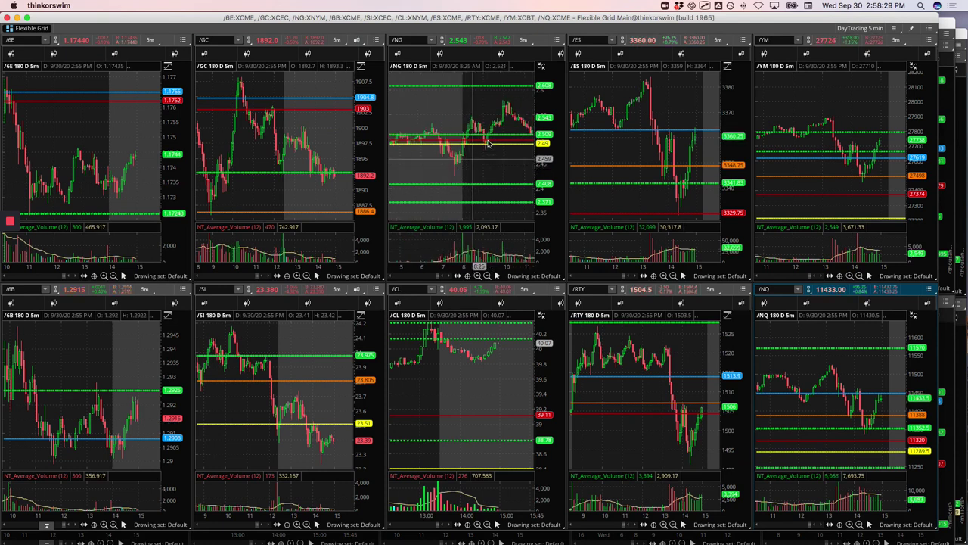
left_click_drag(486, 140, 508, 108)
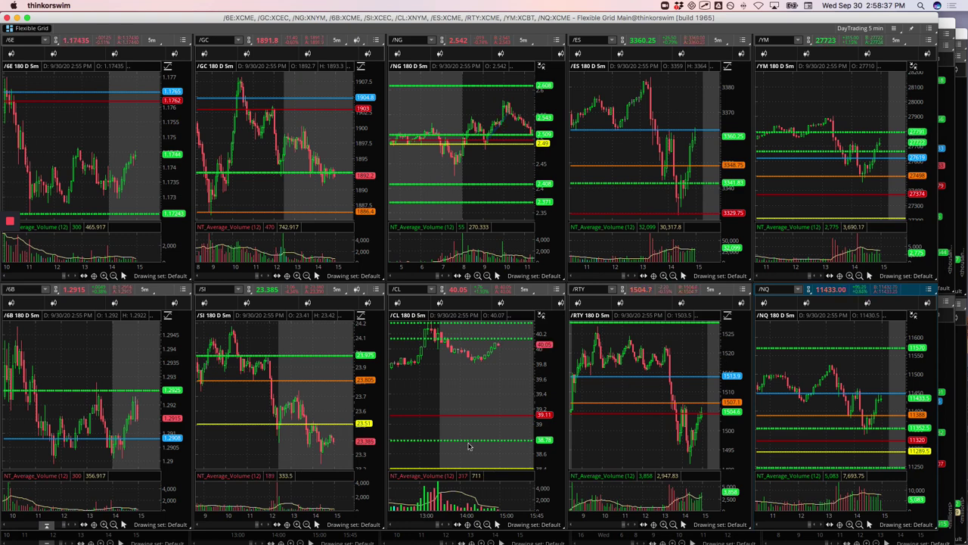
- Trace the /CL morning rise, clear that line, and return to the AAPL–TSLA stock grid
scroll(460, 404, "down", 5)
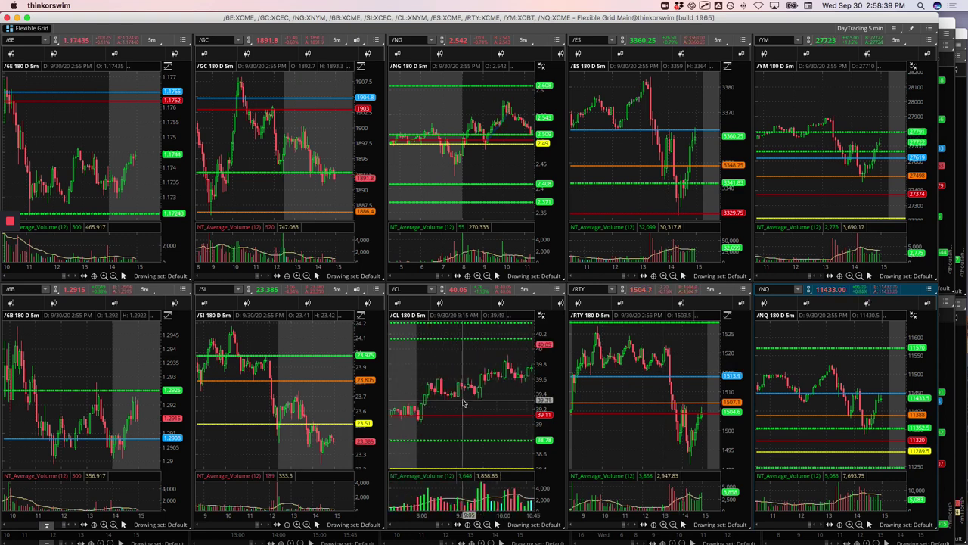
scroll(464, 415, "down", 2)
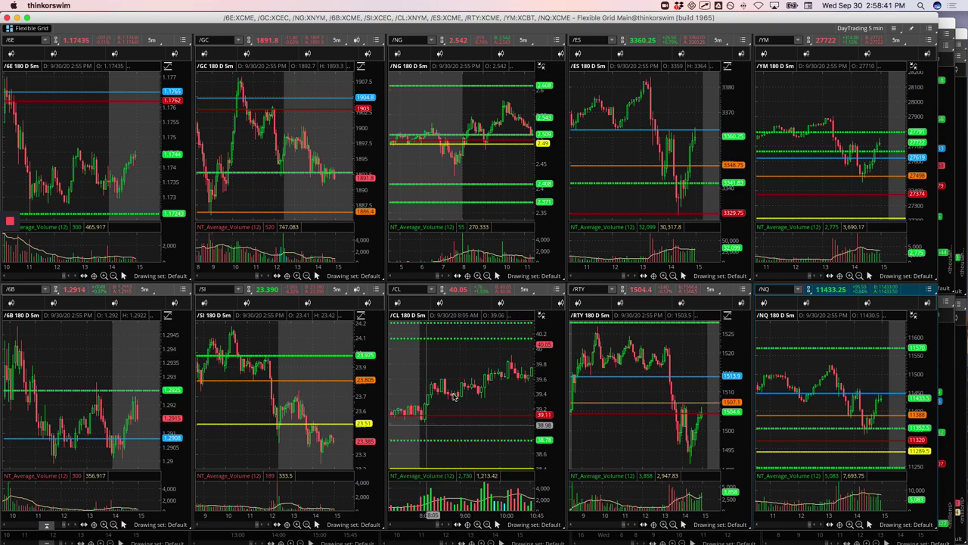
left_click_drag(463, 393, 511, 363)
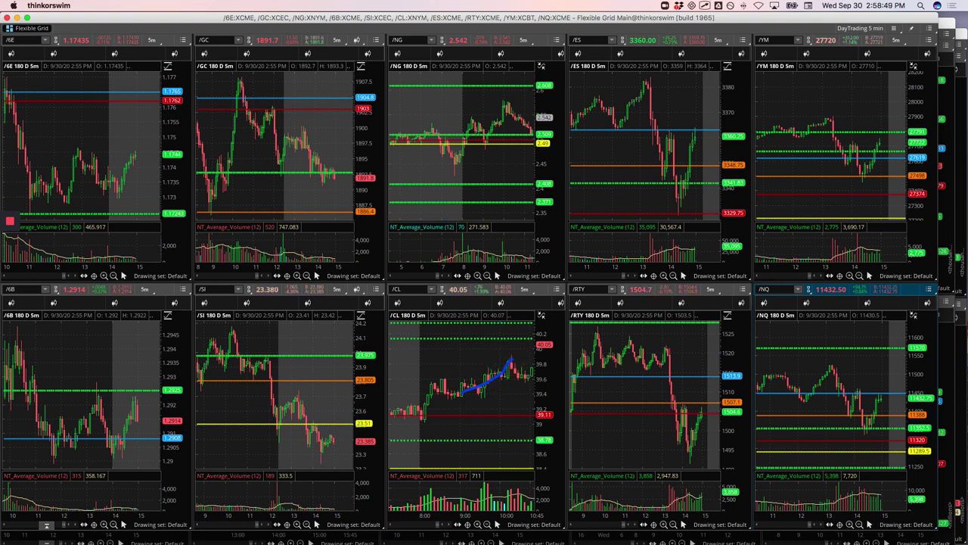
key("Delete")
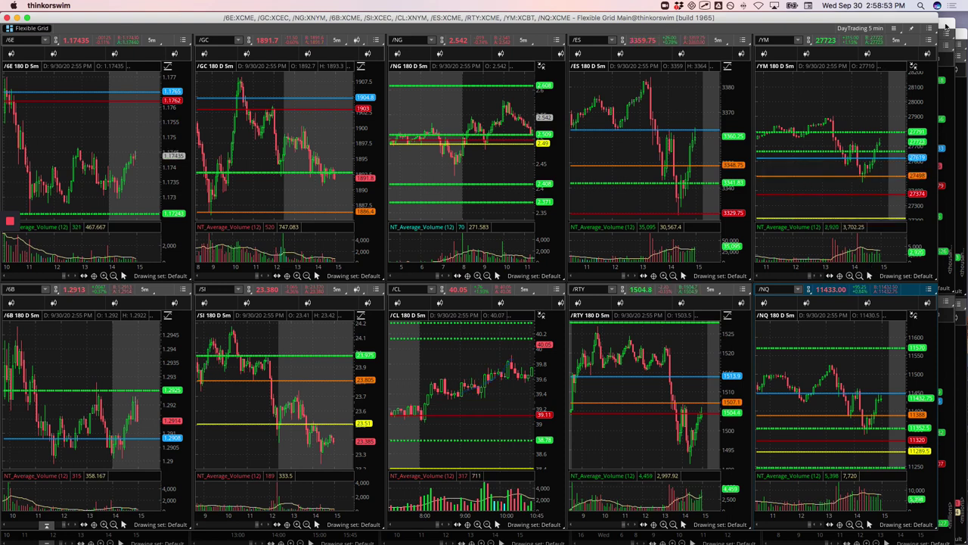
key("super+grave")
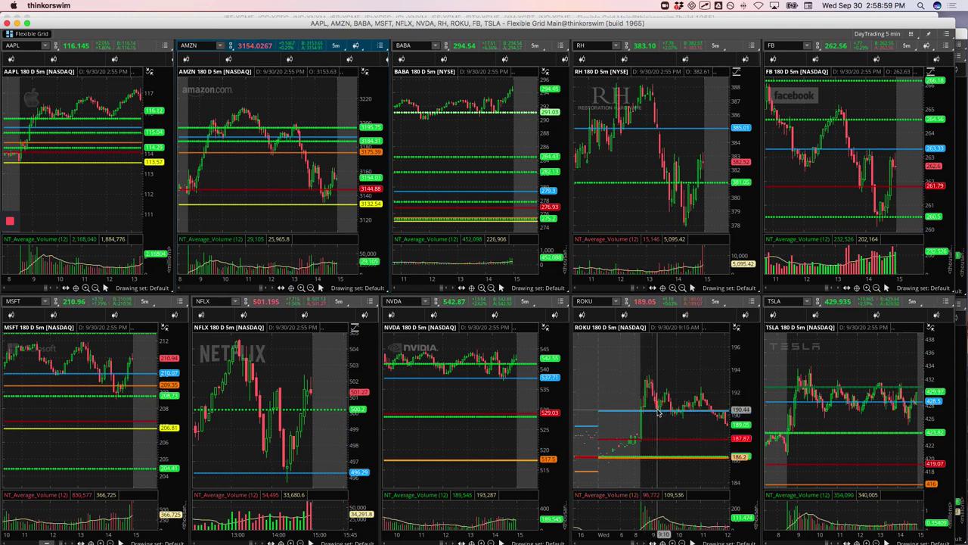
- Mark and erase a ROKU stroke, trace AAPL's morning climb, mark TSLA, then switch to the BA–UBER grid
left_click_drag(659, 396, 679, 413)
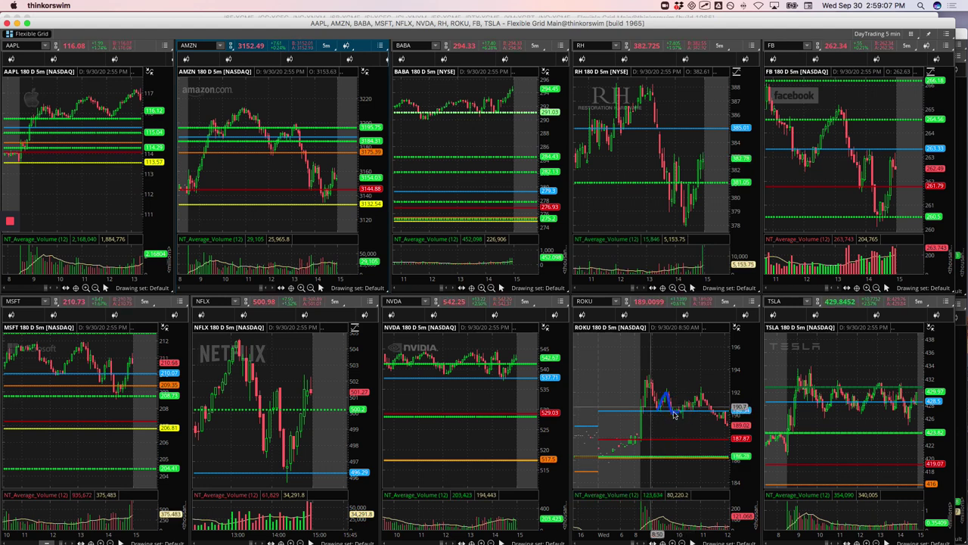
key("Delete")
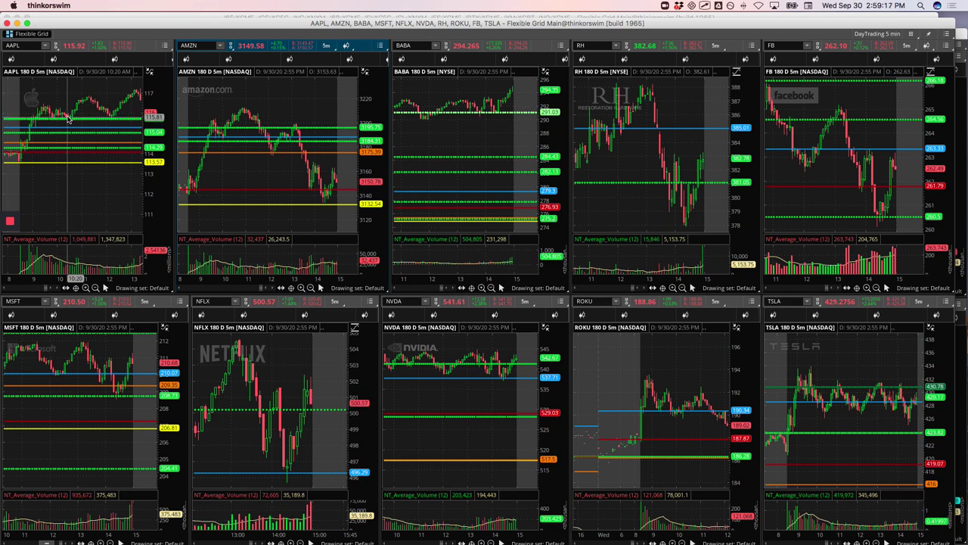
mouse_move(68, 118)
left_mouse_down()
mouse_move(84, 100)
mouse_move(111, 115)
mouse_move(121, 104)
left_mouse_up()
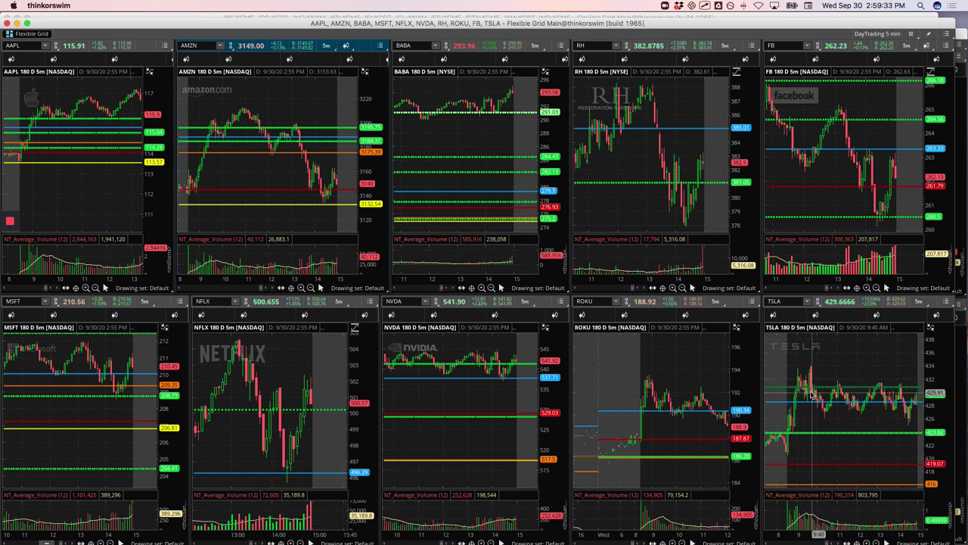
mouse_move(811, 394)
left_mouse_down()
mouse_move(827, 359)
mouse_move(810, 397)
left_mouse_up()
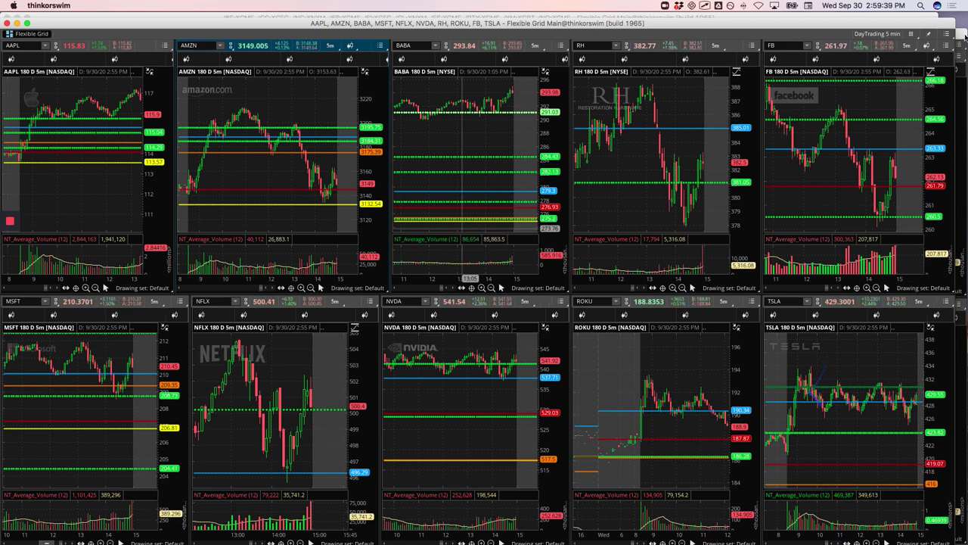
key("super+grave")
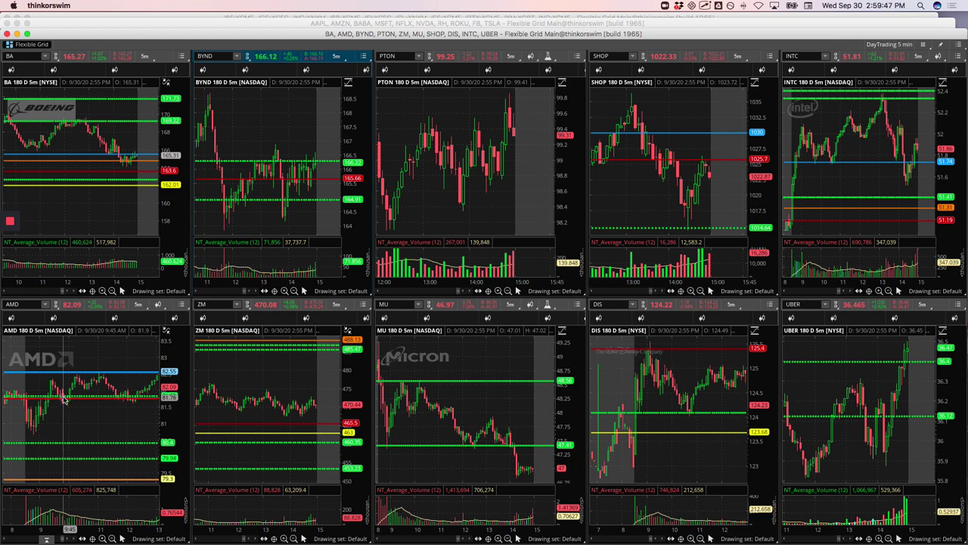
- Trace the AMD rise and draw a V-shaped mark on the DIS pullback
left_click_drag(63, 400, 77, 376)
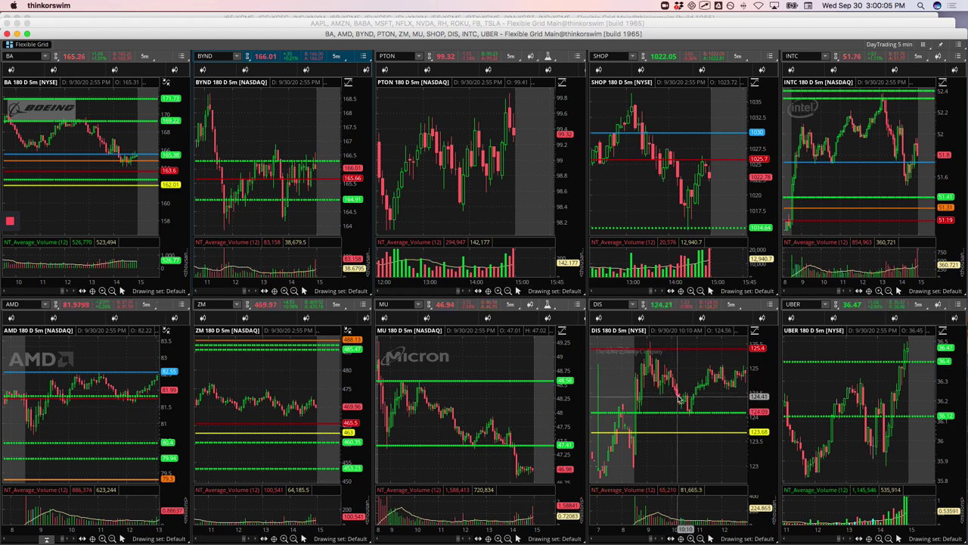
left_click_drag(678, 397, 685, 407)
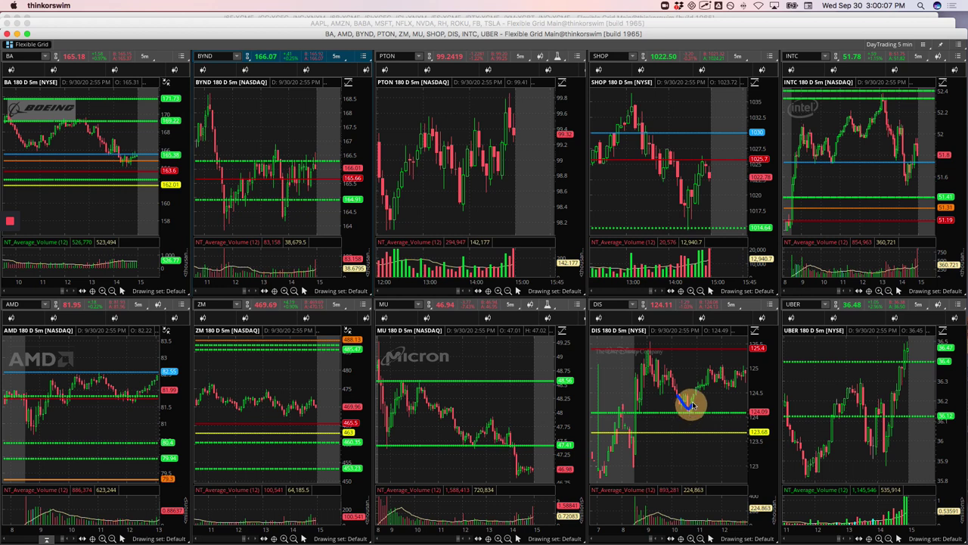
left_click_drag(693, 405, 703, 384)
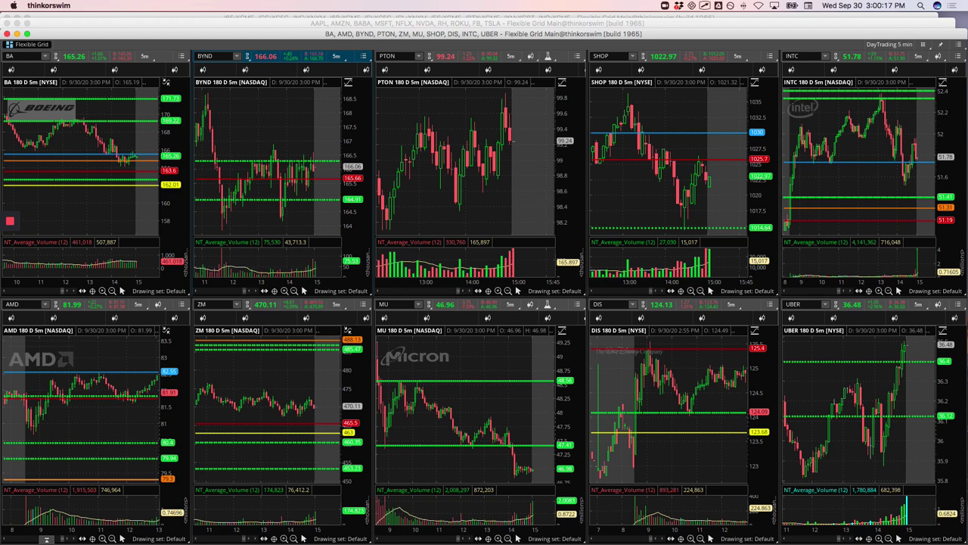
mouse_move(10, 223)
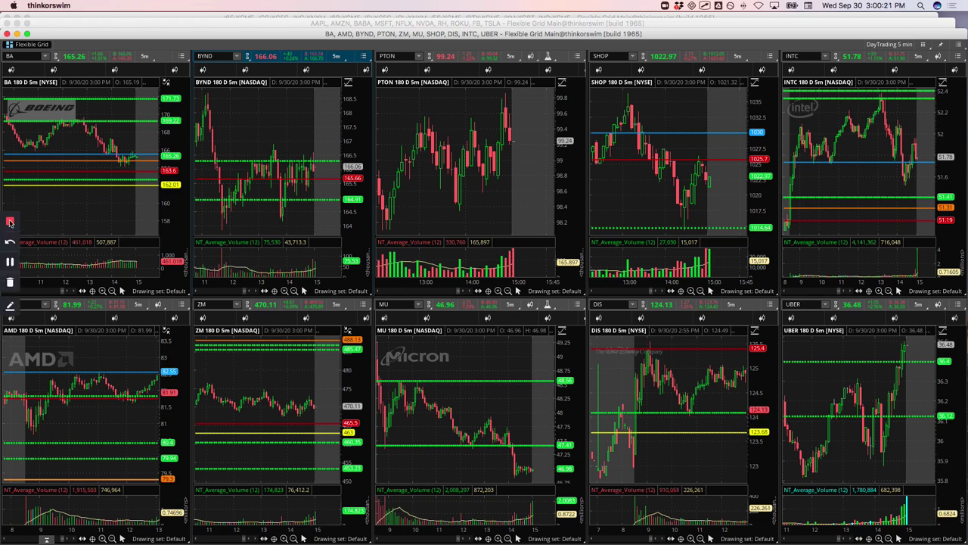